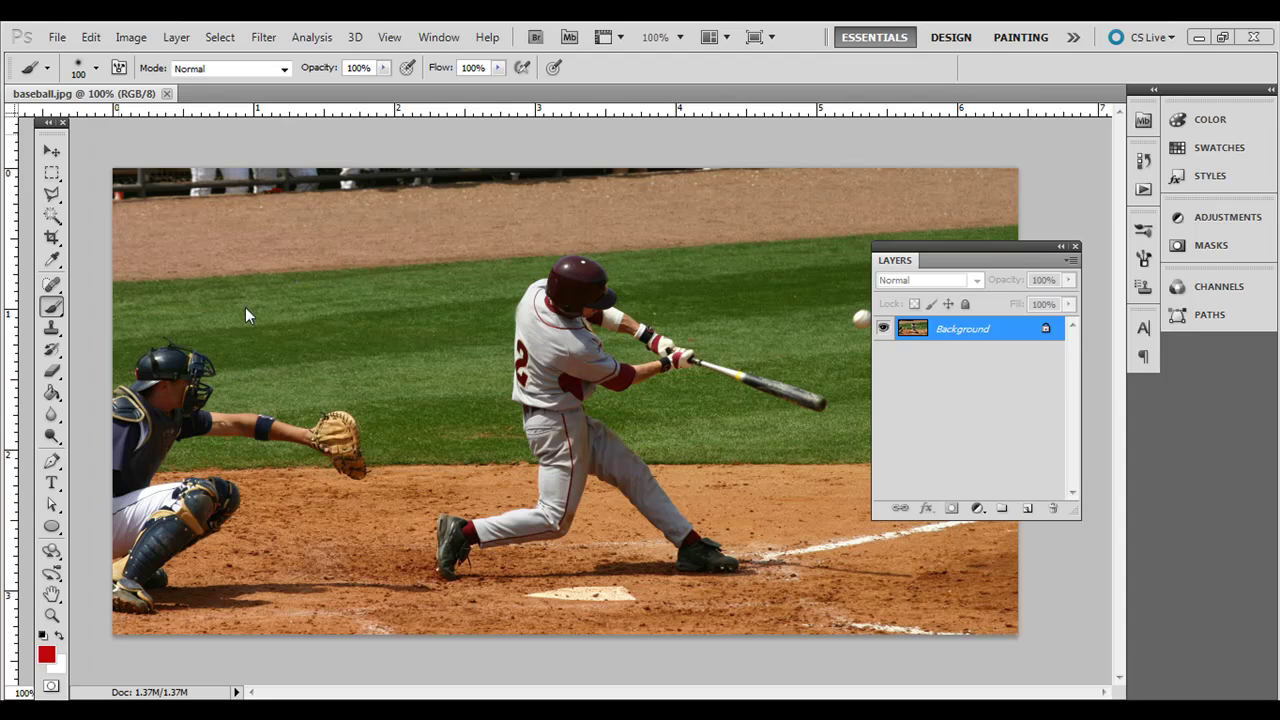
- Select the Polygonal Lasso tool and zoom in to 300% on the batter
{"action": "left_click", "coordinate": [53, 195]}
{"action": "left_click", "coordinate": [53, 220]}
{"action": "left_click_drag", "start_coordinate": [53, 225], "coordinate": [52, 195]}
{"action": "left_click", "coordinate": [52, 195]}
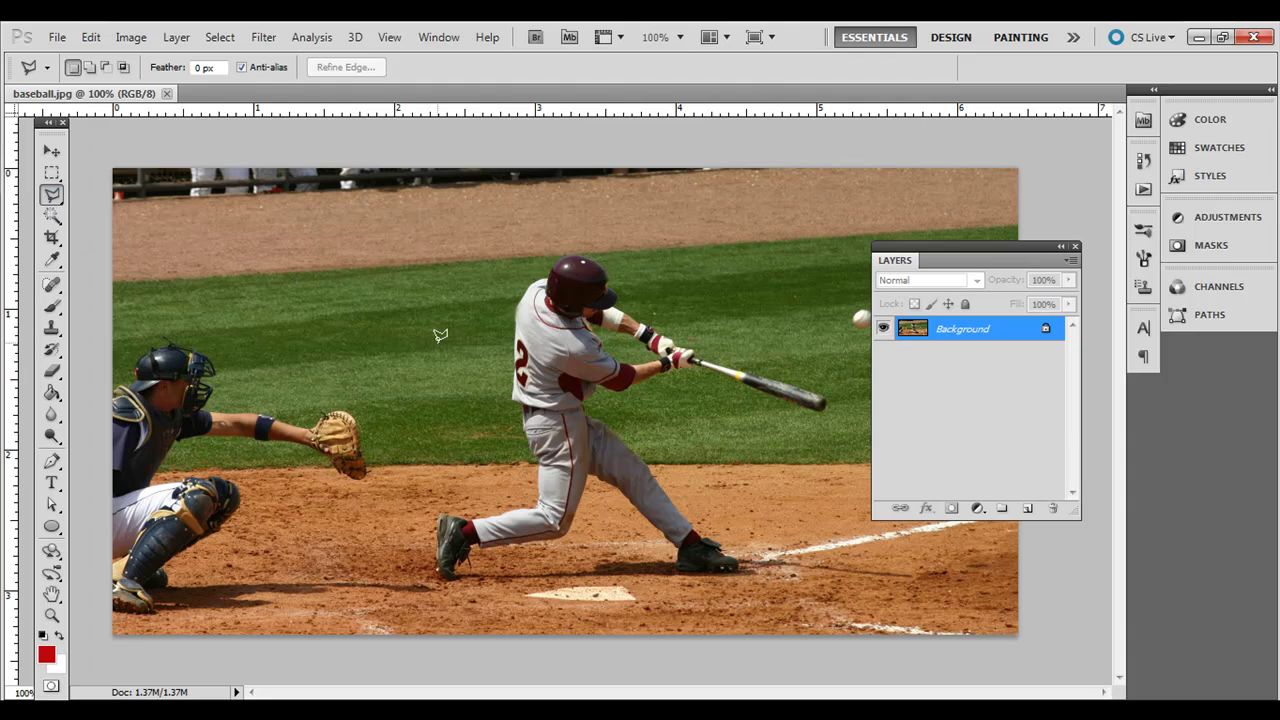
{"action": "key", "text": "ctrl+plus"}
{"action": "key", "text": "ctrl+plus"}
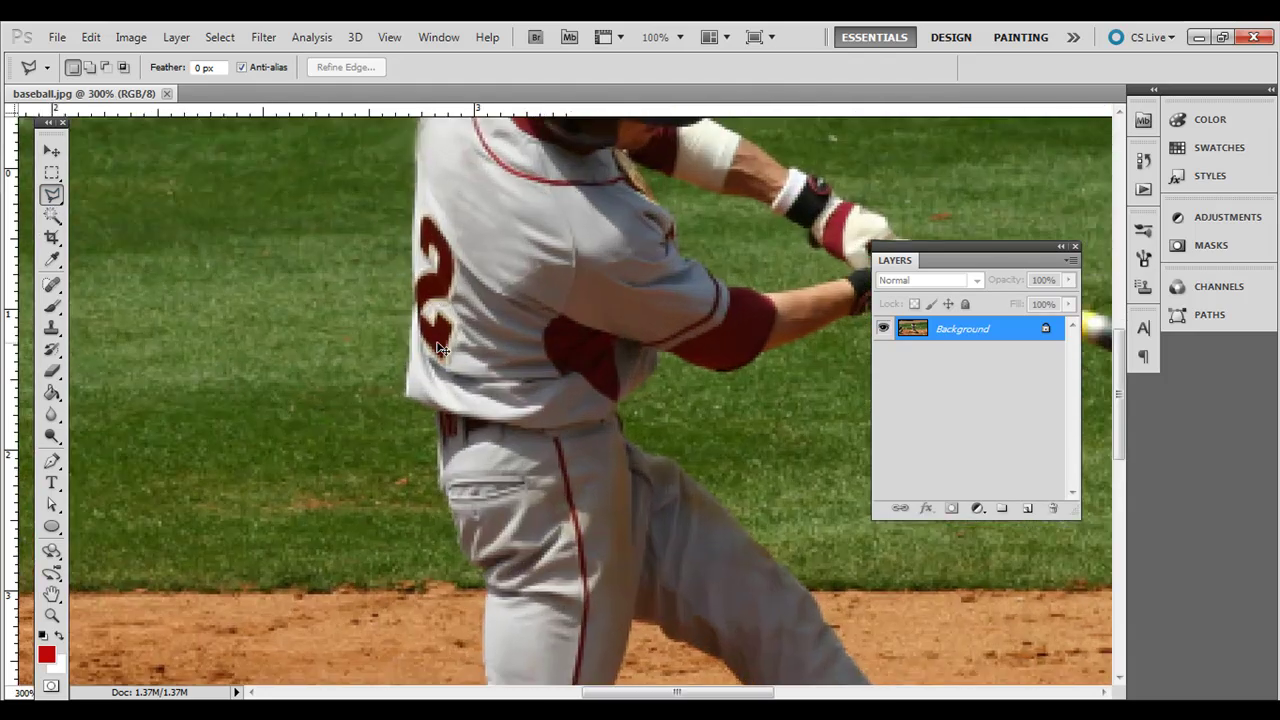
{"action": "left_click_drag", "start_coordinate": [1120, 386], "coordinate": [1122, 340]}
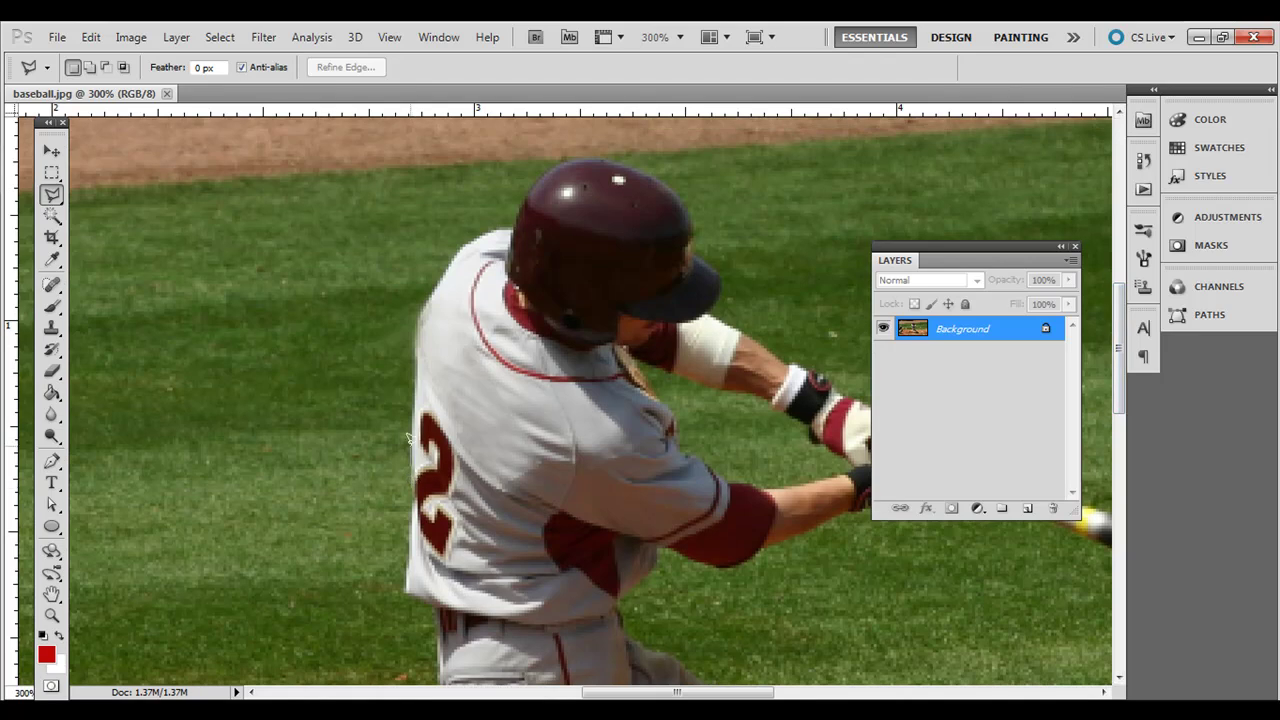
- Start a straight-edged outline from the jersey edge over the shoulder toward the helmet
{"action": "left_click", "coordinate": [410, 398]}
{"action": "left_click", "coordinate": [412, 325]}
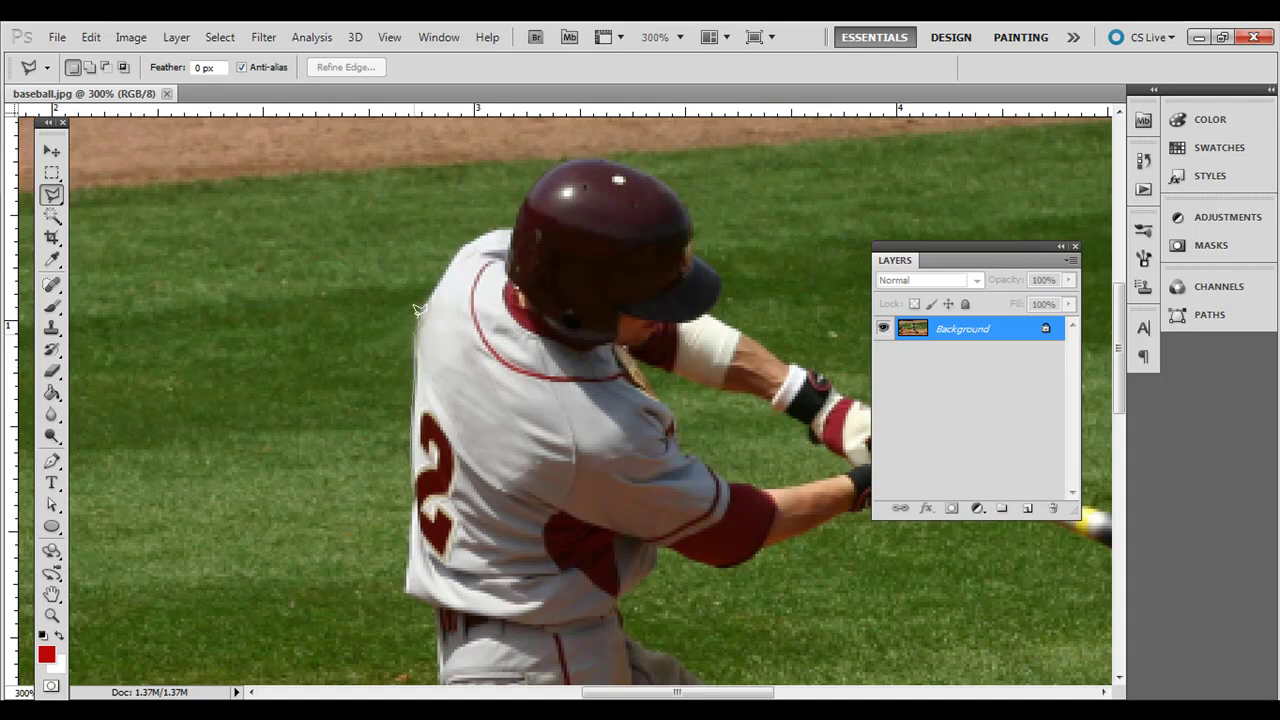
{"action": "left_click", "coordinate": [462, 240]}
- Close the outline and copy the batter's helmet and upper body to Layer 1, then return to 100% view
{"action": "double_click", "coordinate": [519, 487]}
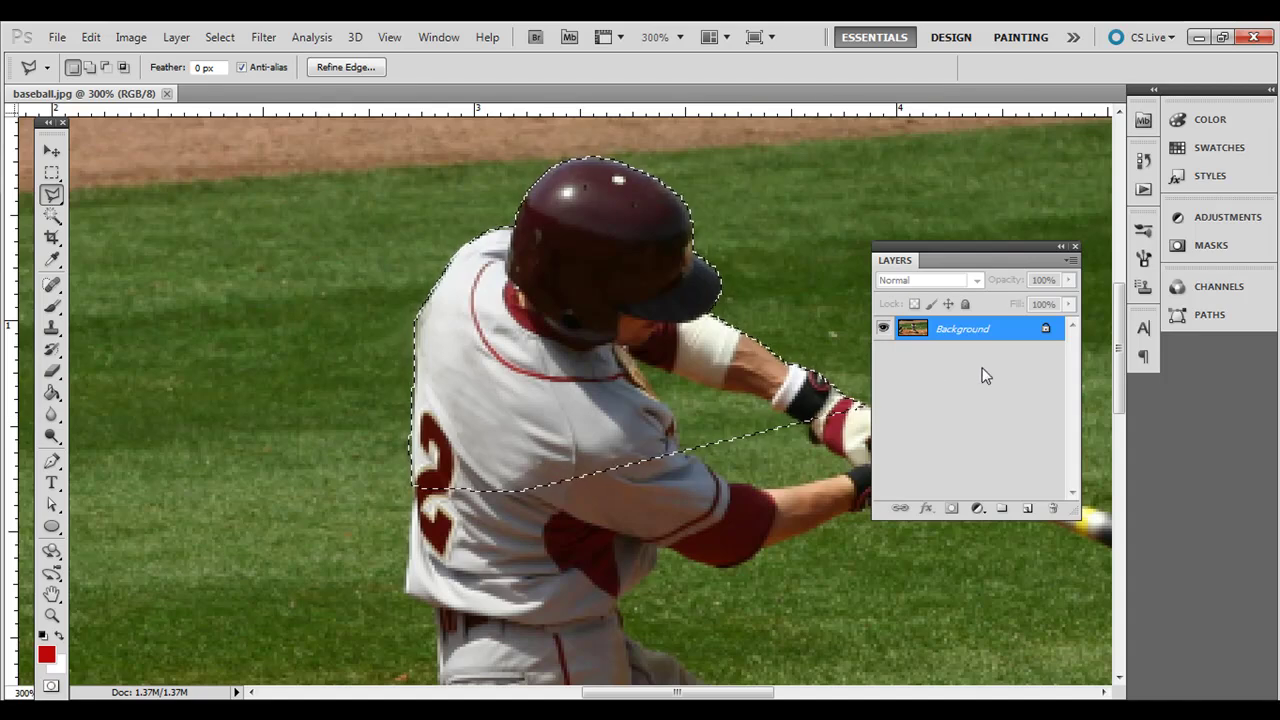
{"action": "key", "text": "ctrl+j"}
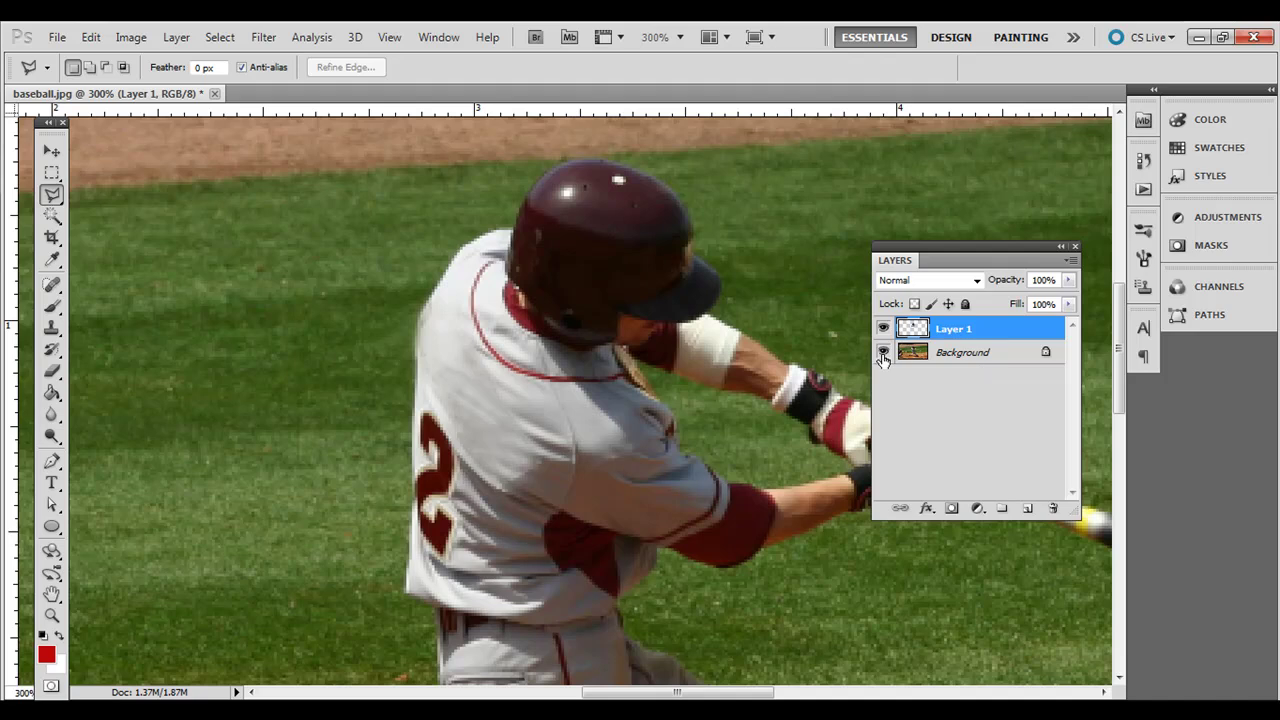
{"action": "left_click", "coordinate": [883, 356]}
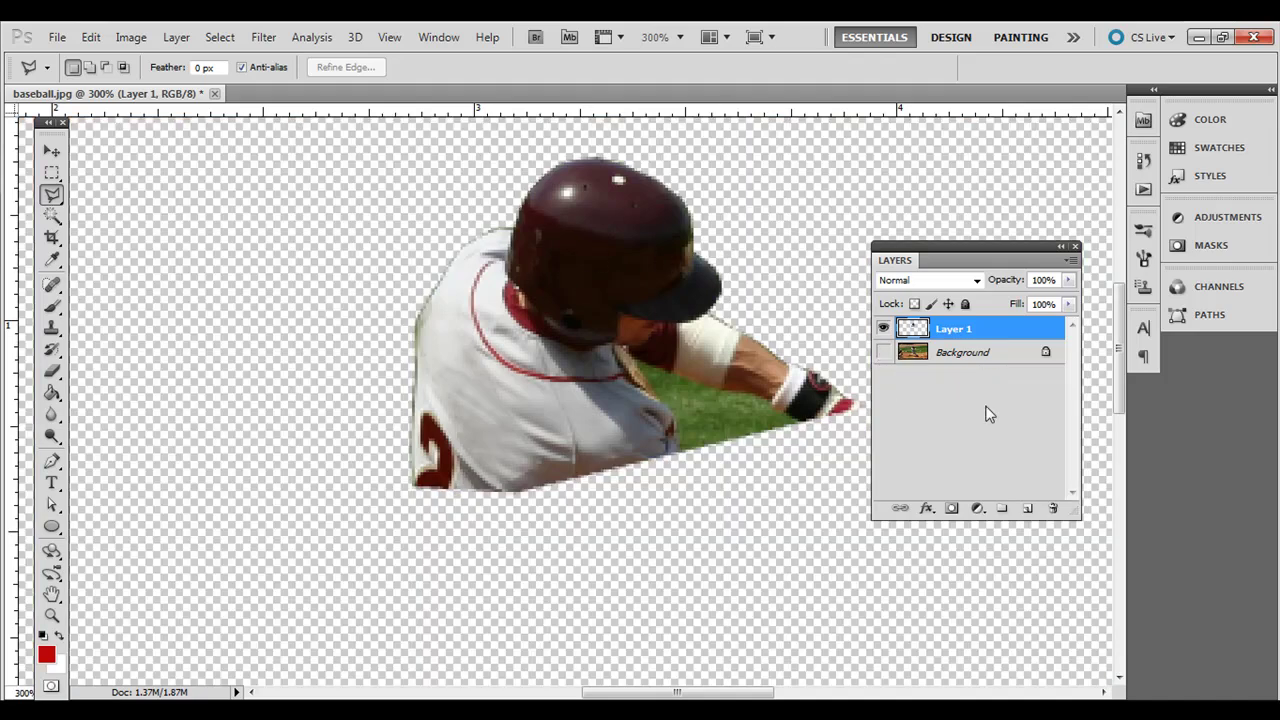
{"action": "left_click", "coordinate": [883, 354]}
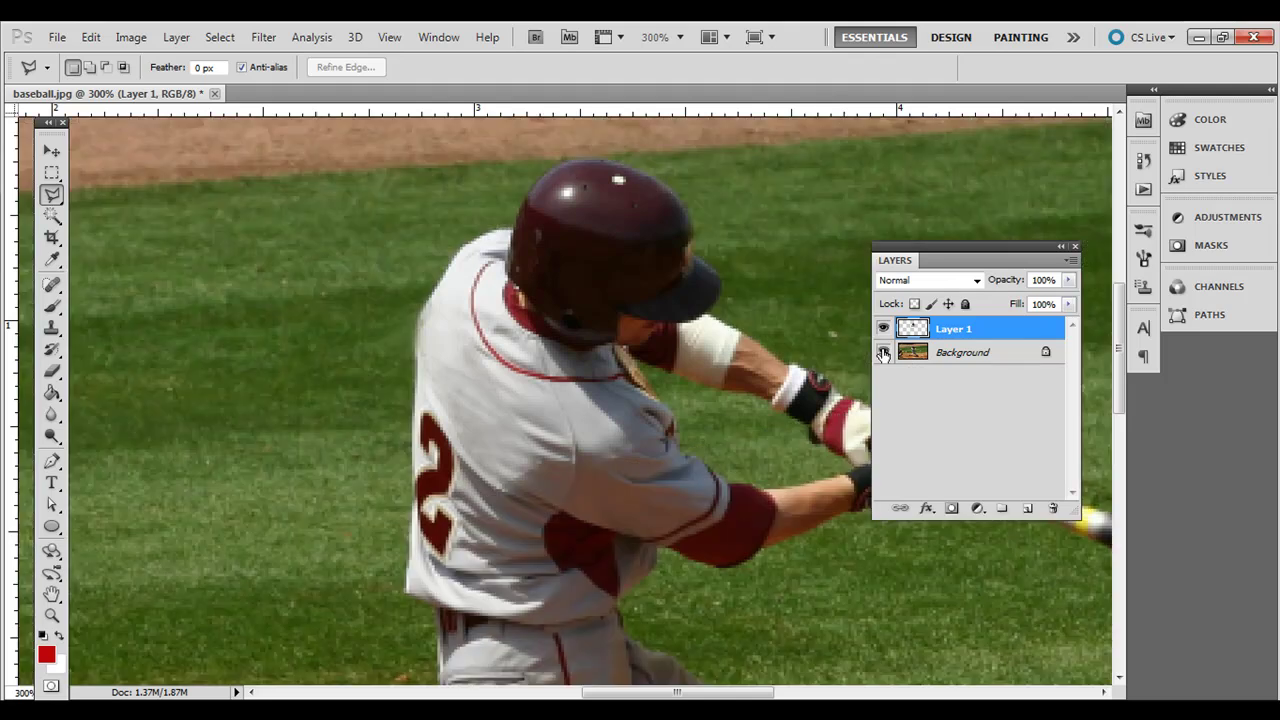
{"action": "key", "text": "ctrl+1"}
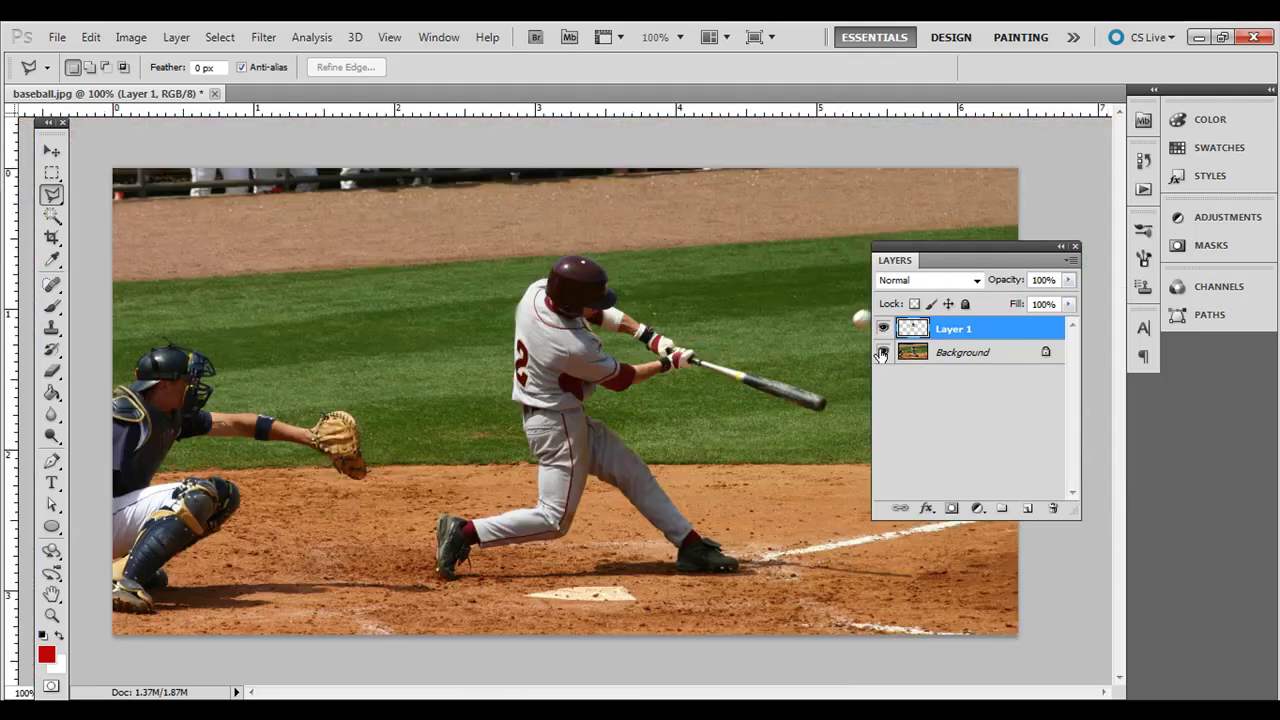
- Add a text line on the grass above the catcher typed as 'SPRING RAINING'
{"action": "left_click", "coordinate": [53, 484]}
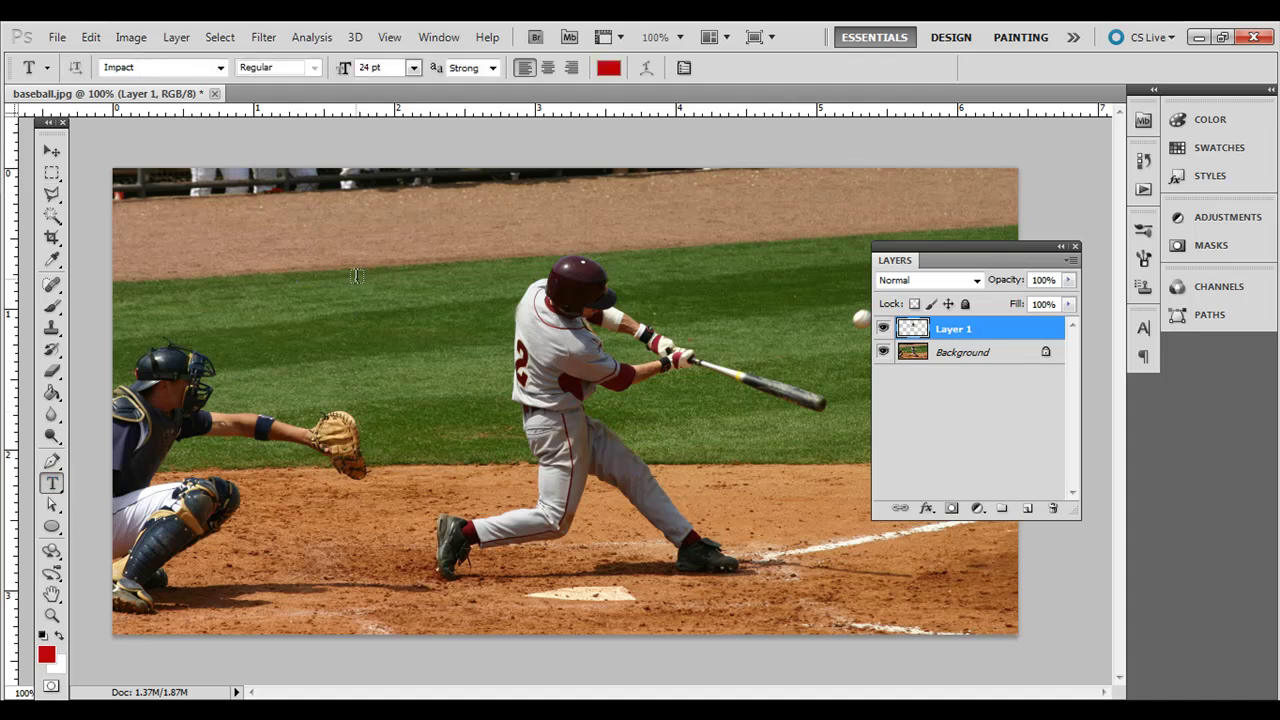
{"action": "left_click", "coordinate": [224, 279]}
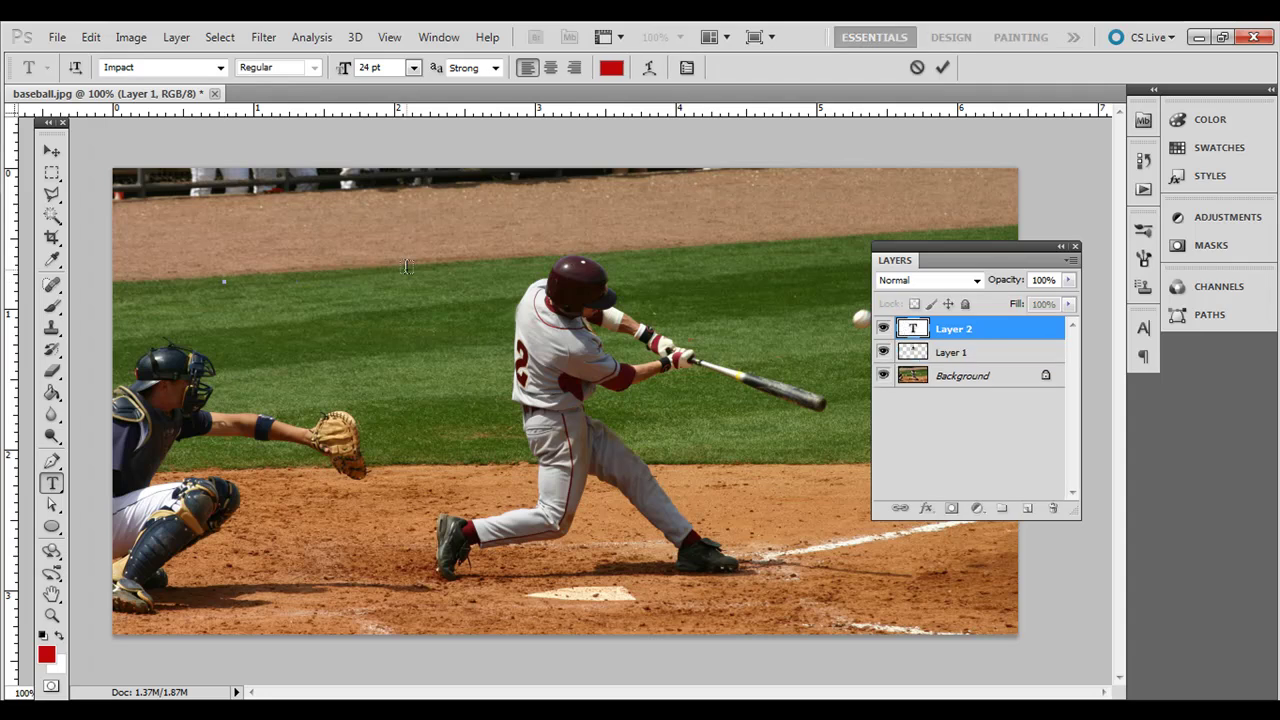
{"action": "type", "text": "SPRING"}
{"action": "type", "text": "     RAINING"}
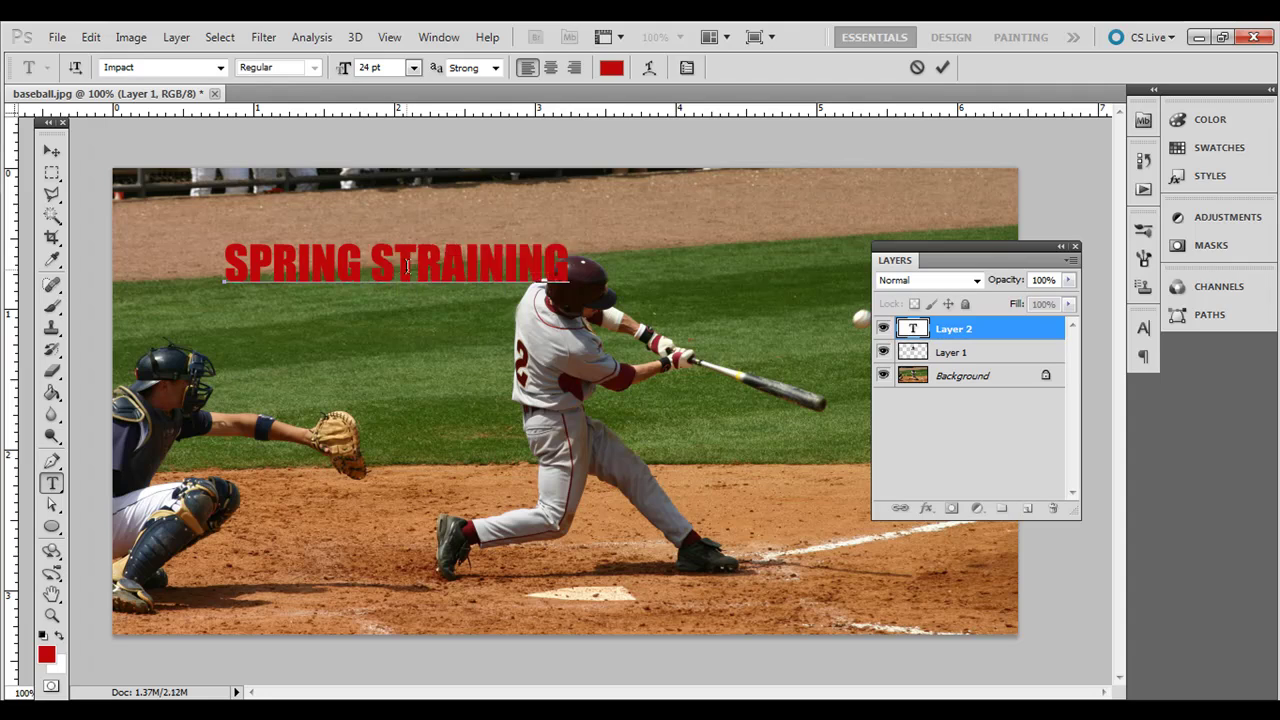
- Correct the typos so the text reads 'SPRING TRAINING', then select all of it
{"action": "key", "text": "Left"}
{"action": "key", "text": "Left"}
{"action": "key", "text": "Left"}
{"action": "key", "text": "Left"}
{"action": "key", "text": "Left"}
{"action": "key", "text": "Left"}
{"action": "key", "text": "Left"}
{"action": "key", "text": "Left"}
{"action": "key", "text": "Left"}
{"action": "key", "text": "Left"}
{"action": "key", "text": "Left"}
{"action": "key", "text": "Left"}
{"action": "key", "text": "Left"}
{"action": "left_click", "coordinate": [272, 262]}
{"action": "key", "text": "Delete"}
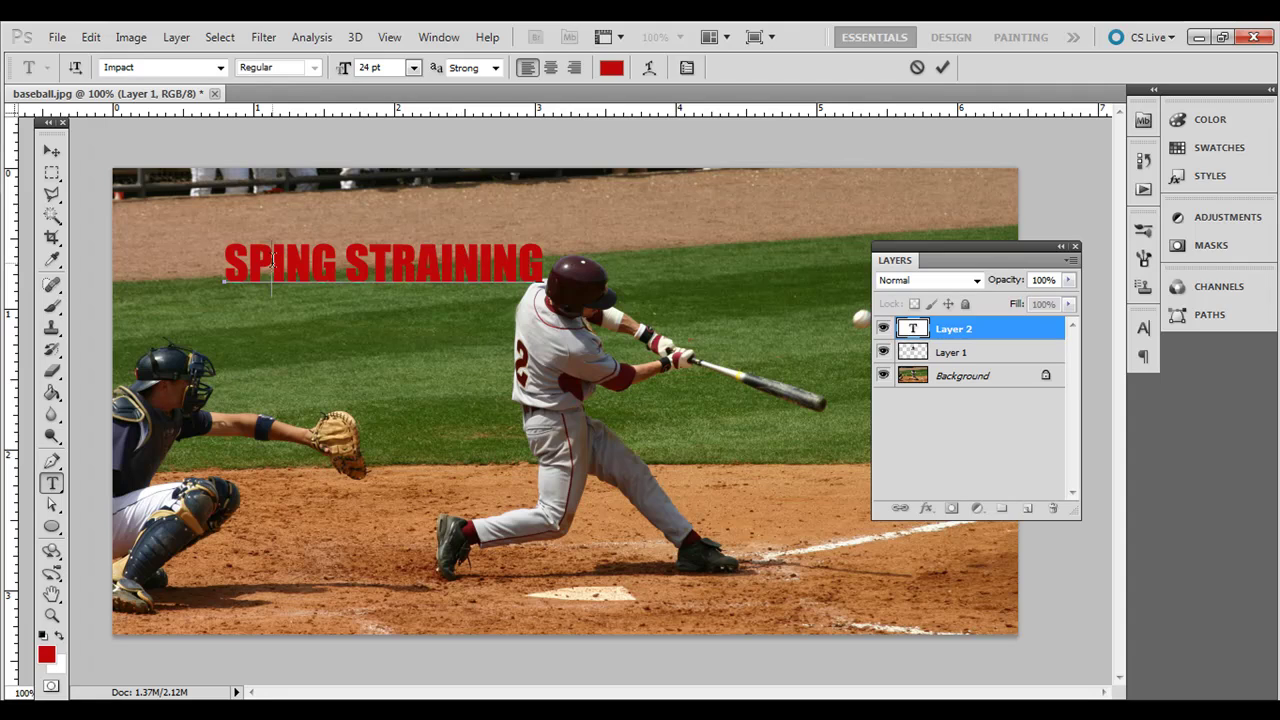
{"action": "type", "text": "R"}
{"action": "left_click", "coordinate": [395, 262]}
{"action": "key", "text": "Left"}
{"action": "key", "text": "Delete"}
{"action": "key", "text": "ctrl+a"}
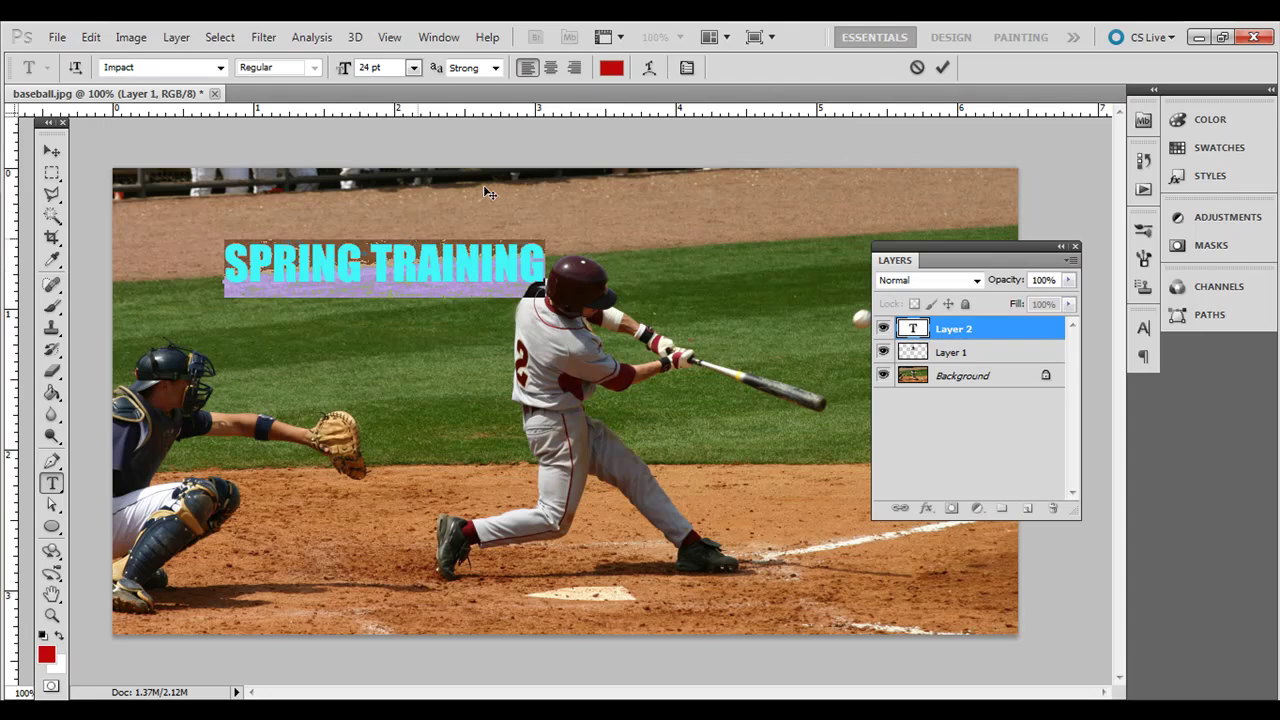
- Change the title's colour to blue 098dbe and commit the text with the Move tool
{"action": "left_click", "coordinate": [611, 68]}
{"action": "left_click", "coordinate": [659, 292]}
{"action": "left_click", "coordinate": [668, 289]}
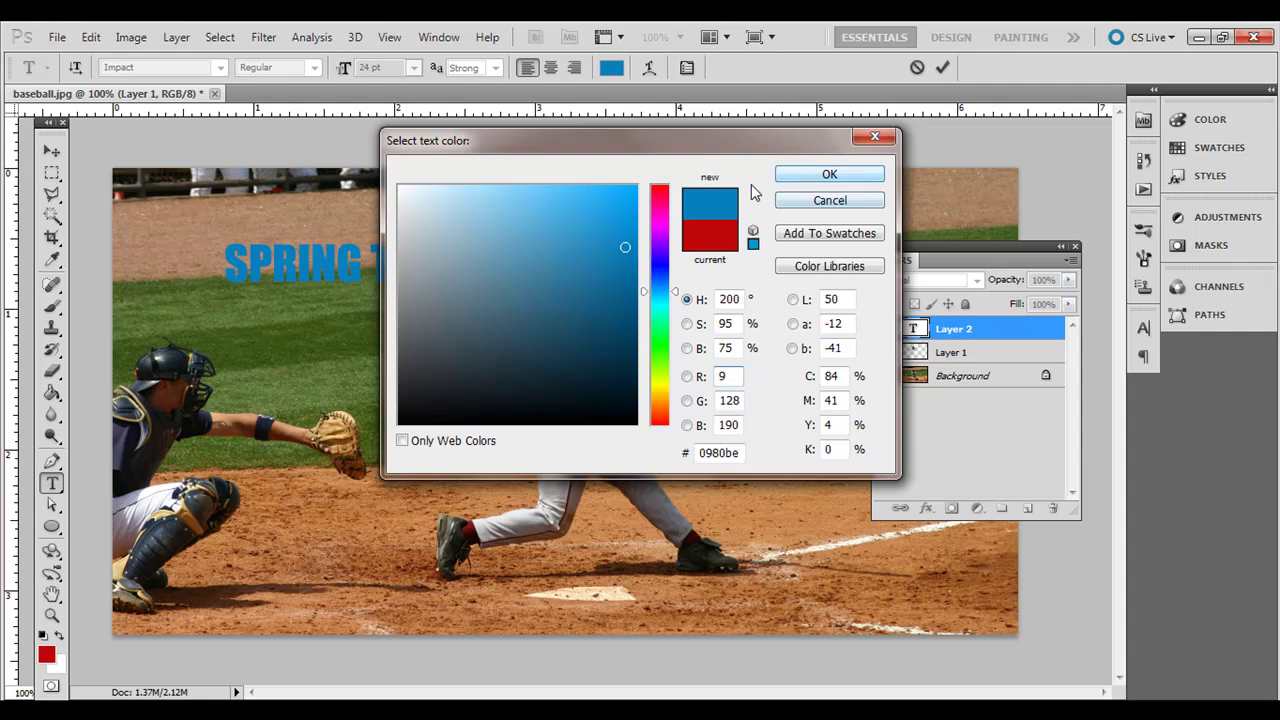
{"action": "left_click", "coordinate": [659, 303]}
{"action": "left_click", "coordinate": [659, 296]}
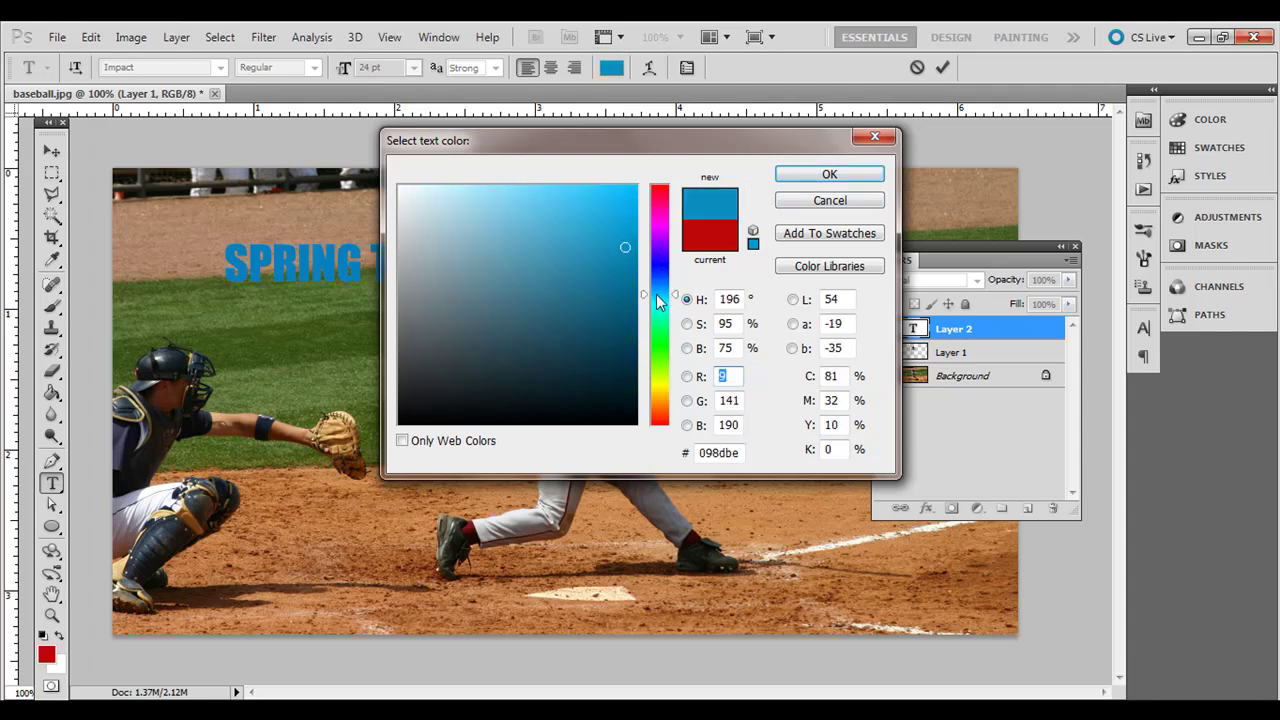
{"action": "left_click", "coordinate": [829, 176]}
{"action": "left_click", "coordinate": [51, 152]}
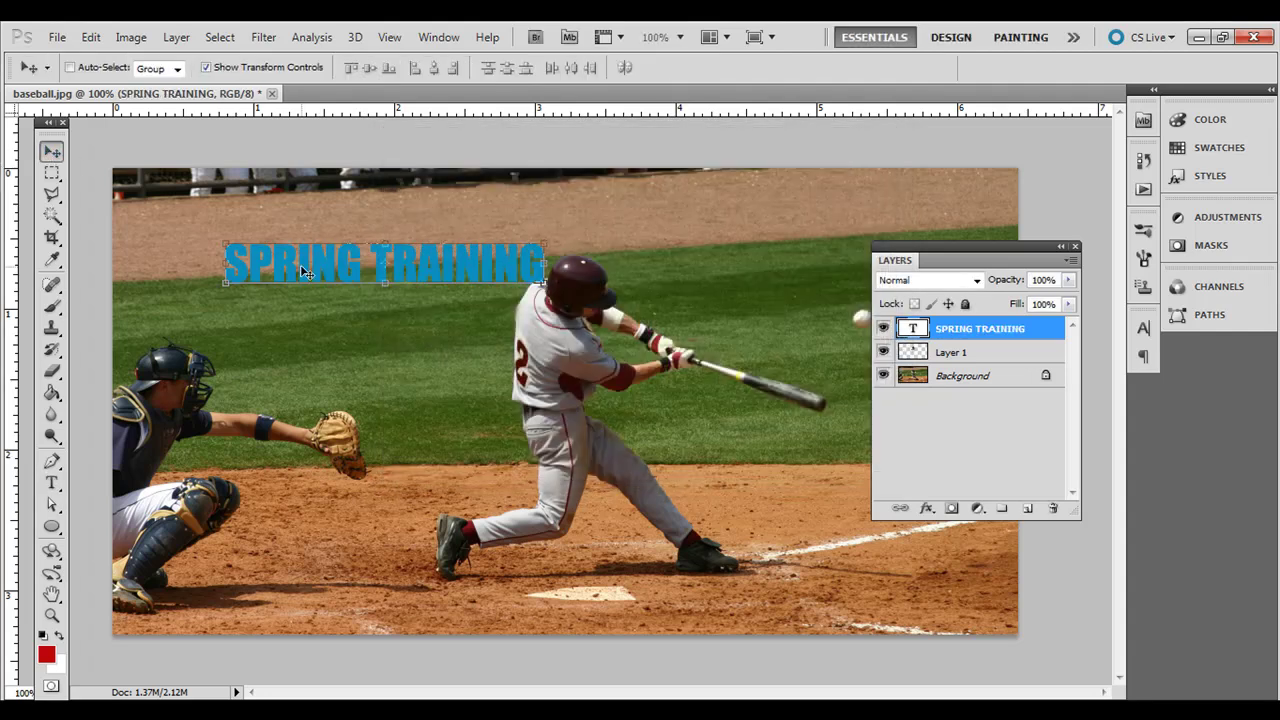
- Scale the SPRING TRAINING text to about 194% and place it higher across the outfield
{"action": "left_click_drag", "start_coordinate": [304, 270], "coordinate": [216, 249]}
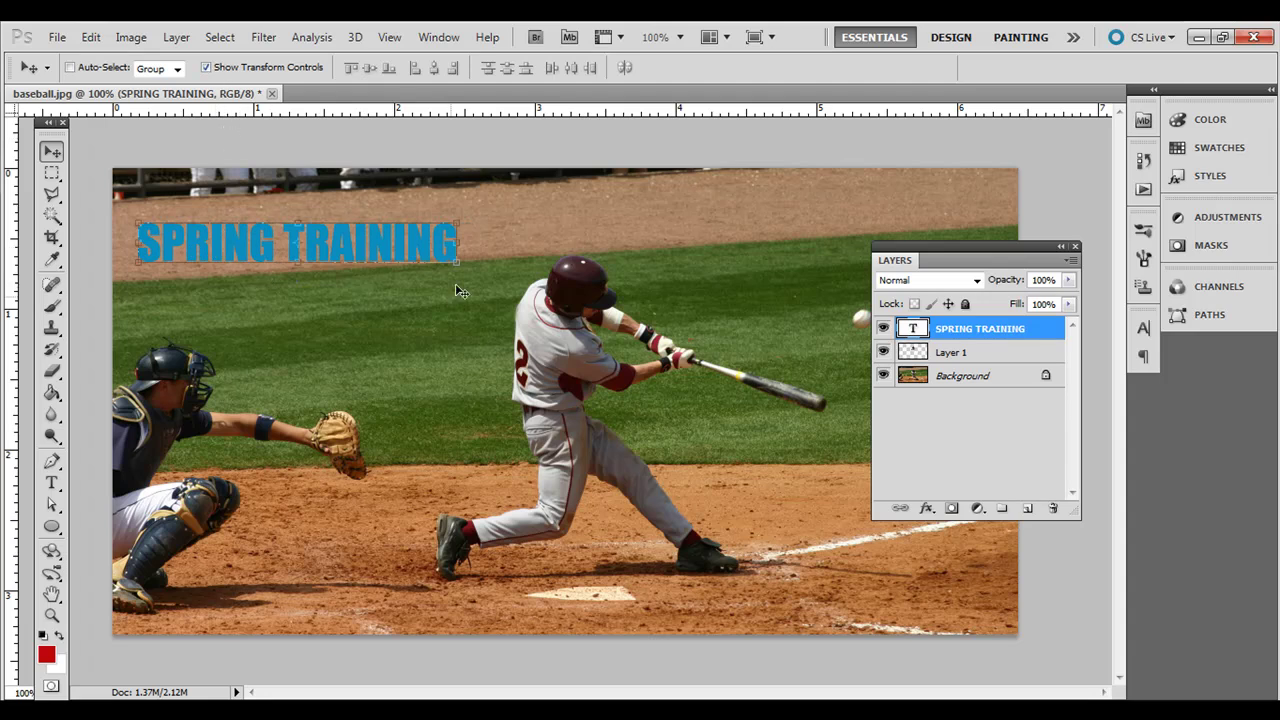
{"action": "key", "text": "ctrl+t"}
{"action": "left_click_drag", "start_coordinate": [400, 245], "coordinate": [471, 316]}
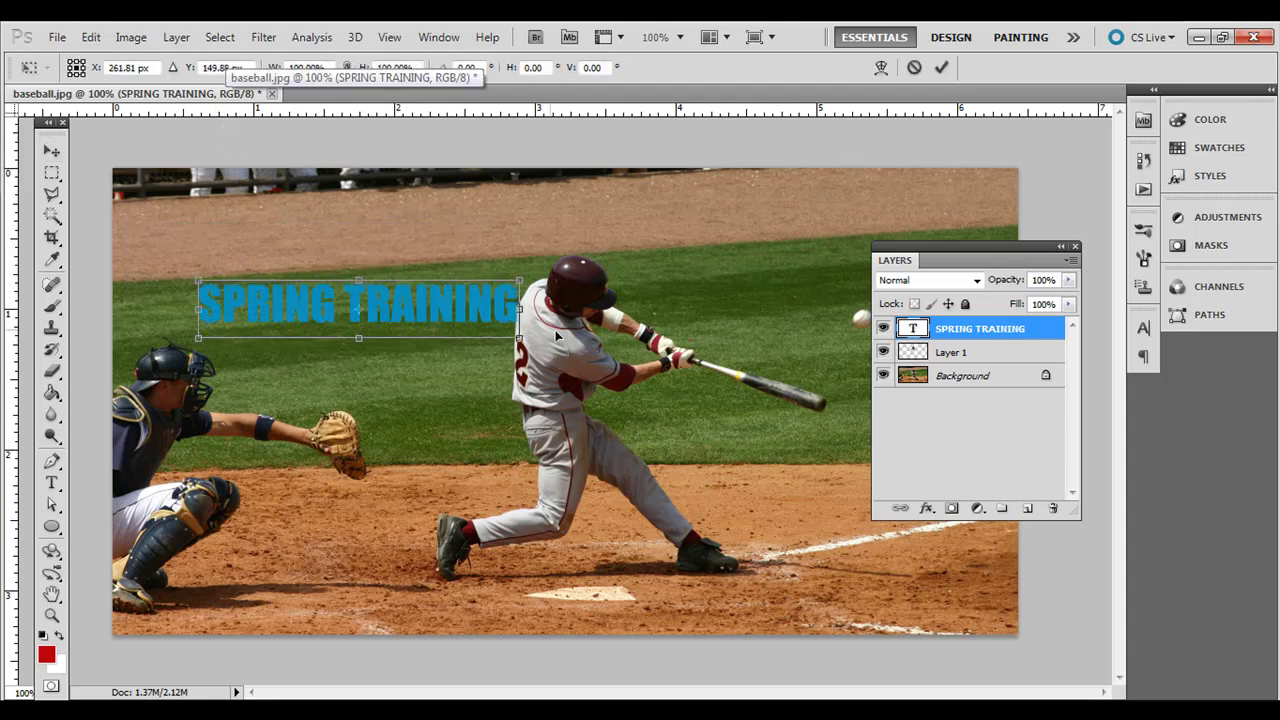
{"action": "left_click_drag", "start_coordinate": [555, 355], "coordinate": [805, 510]}
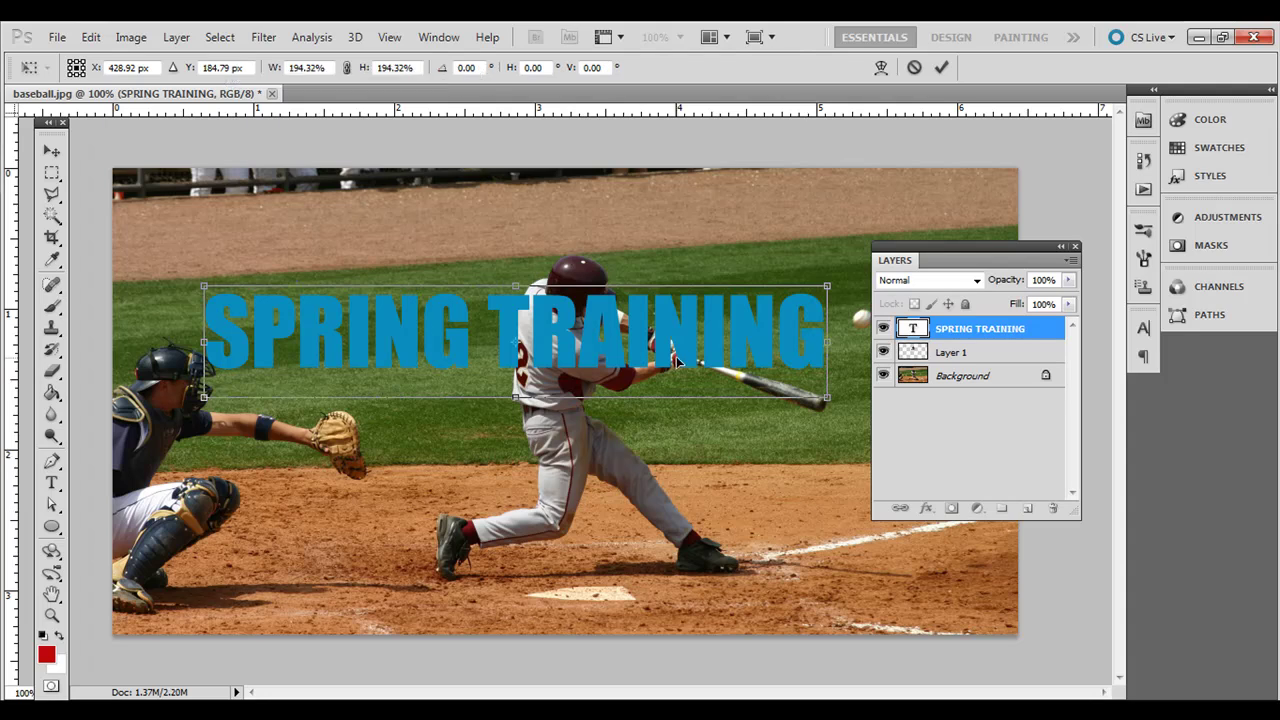
{"action": "left_click_drag", "start_coordinate": [628, 319], "coordinate": [587, 279]}
{"action": "key", "text": "Return"}
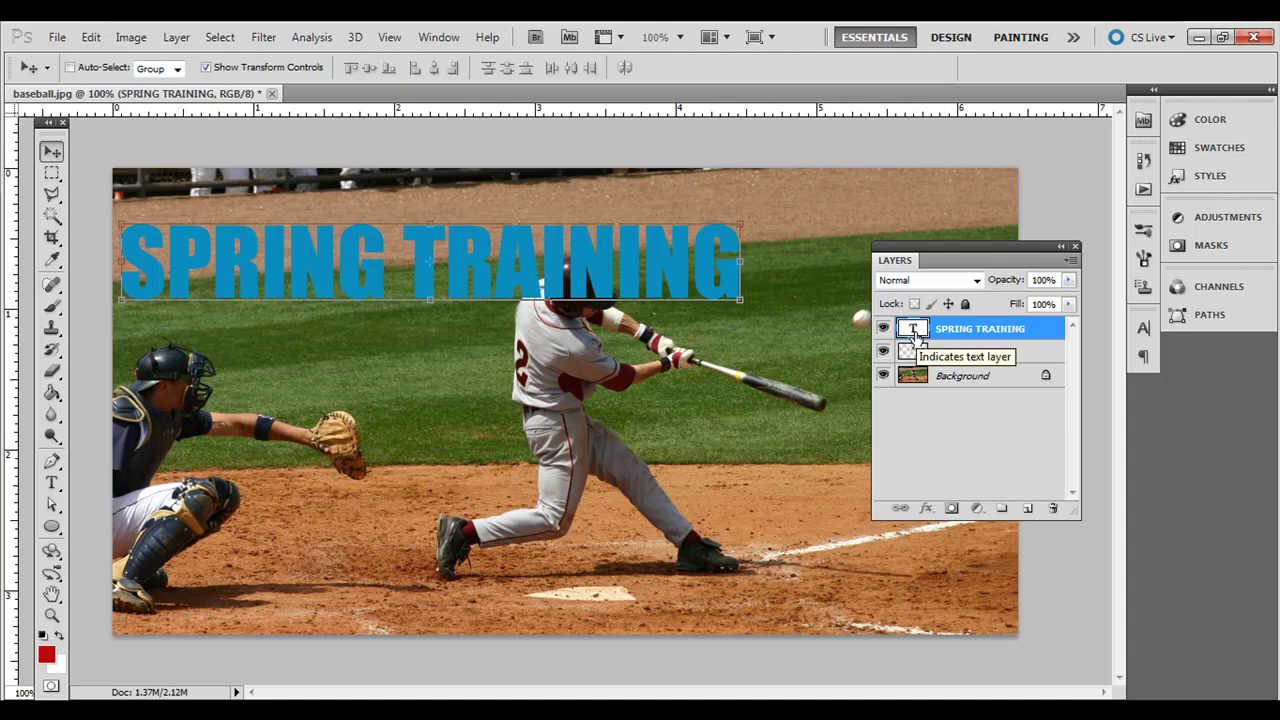
- Move the SPRING TRAINING layer below Layer 1 so the helmet overlaps it, then pick the Rectangular Marquee tool
{"action": "left_click_drag", "start_coordinate": [913, 336], "coordinate": [916, 366]}
{"action": "left_click_drag", "start_coordinate": [915, 358], "coordinate": [915, 358]}
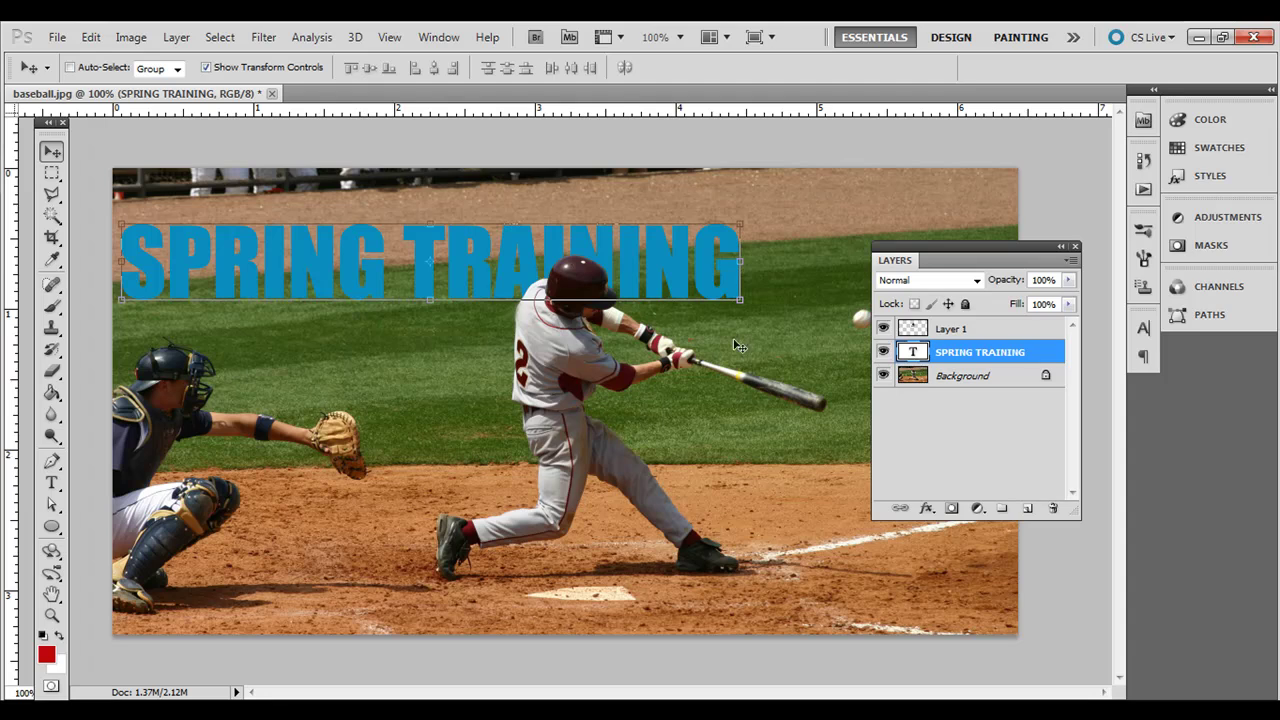
{"action": "left_click", "coordinate": [52, 173]}
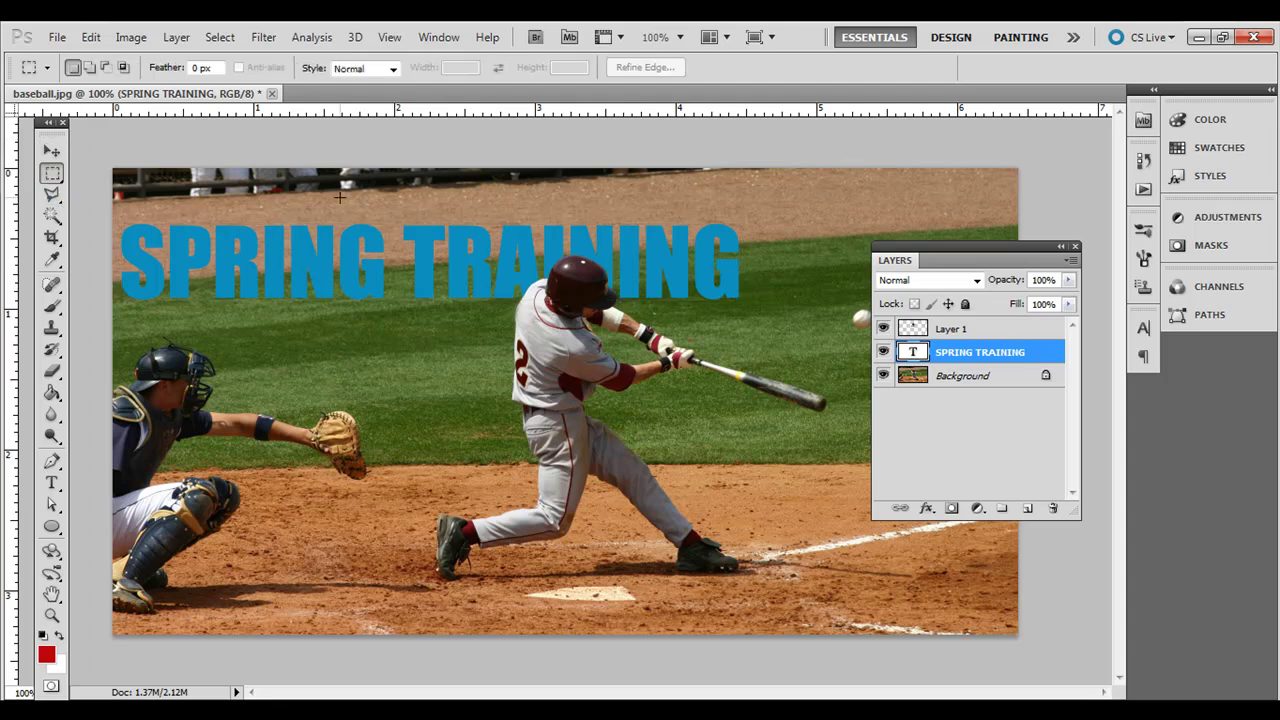